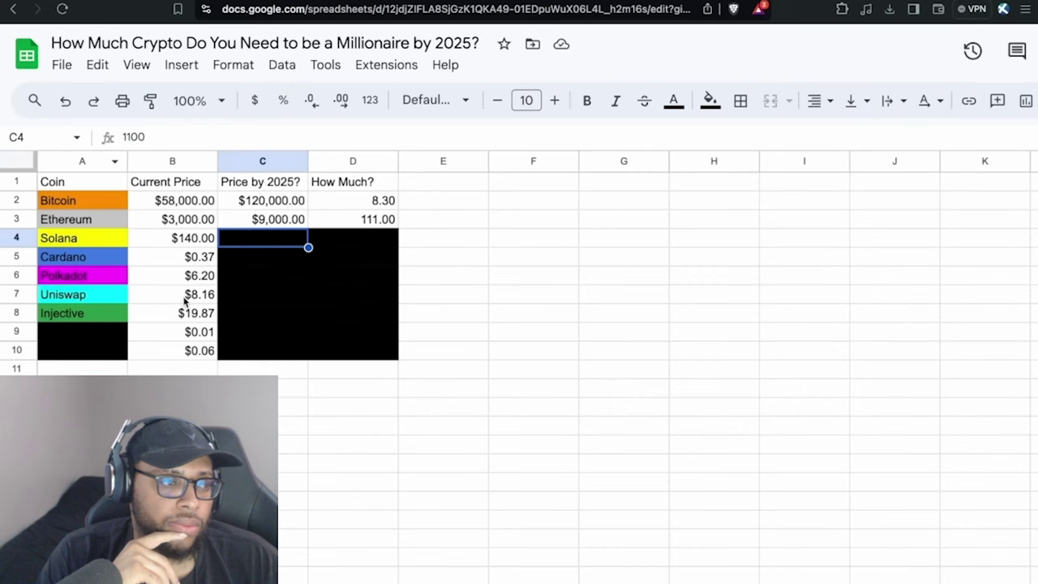
- Change the fill of Solana's Price by 2025 and How Much? cells, C4 and D4, from black to white
click(710, 100)
click(892, 163)
click(637, 336)
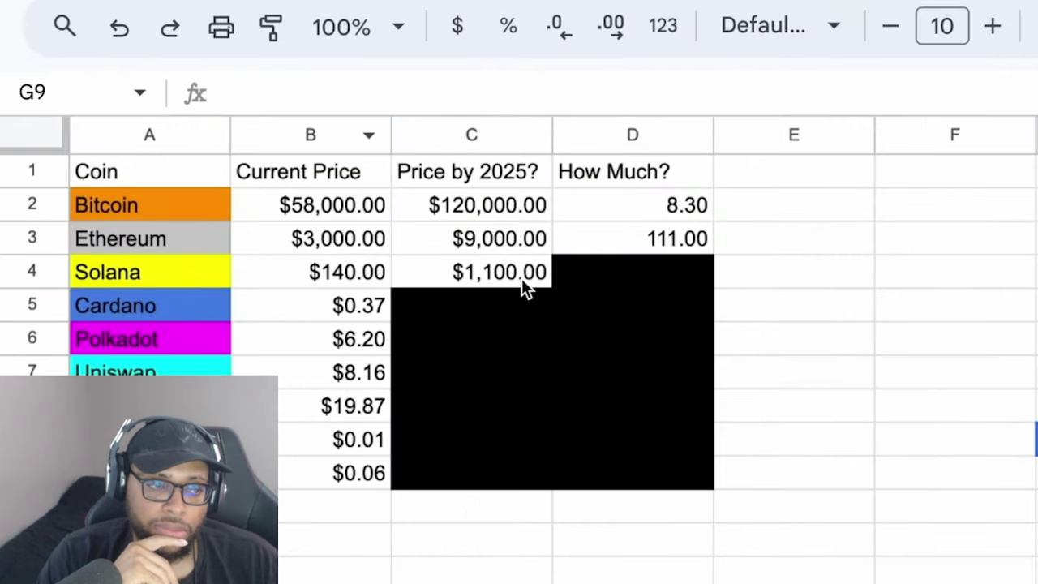
click(601, 274)
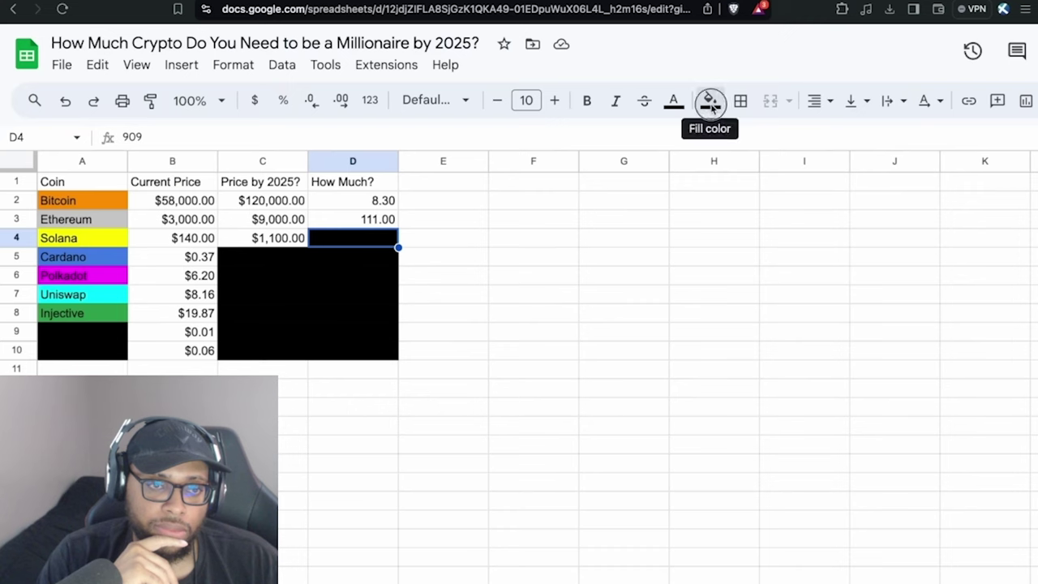
click(709, 100)
click(892, 163)
click(619, 348)
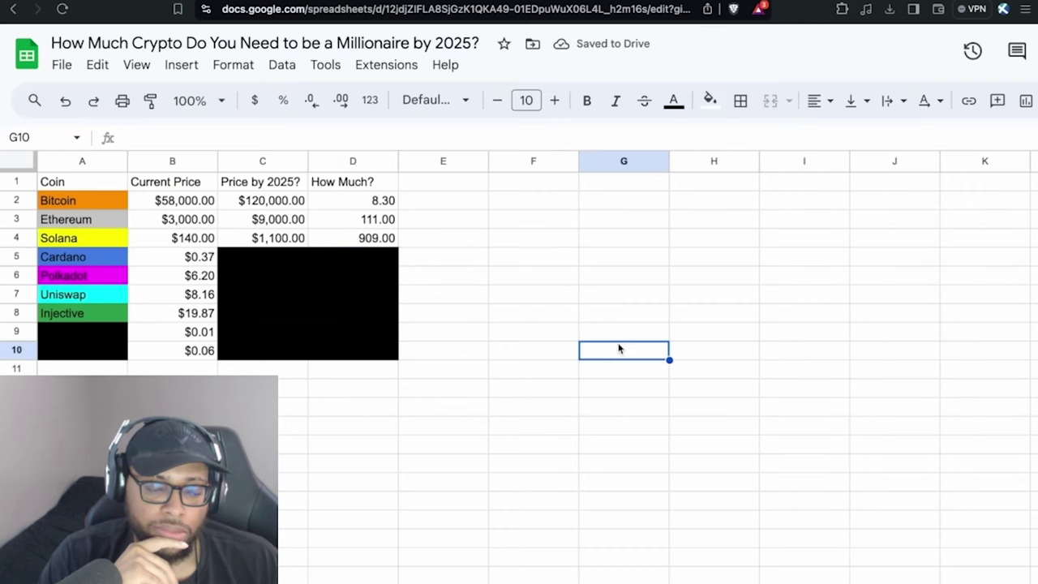
key(space)
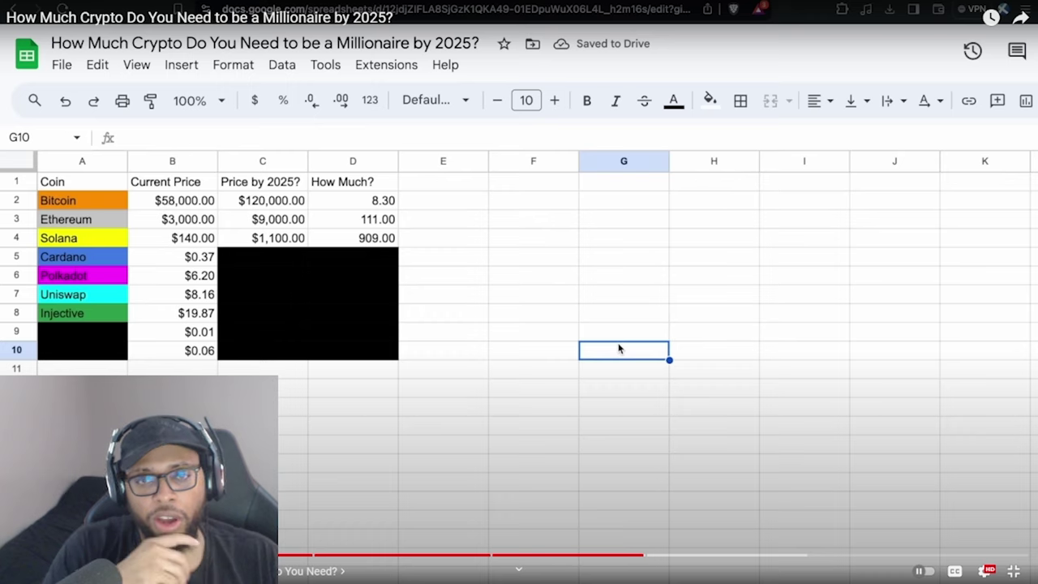
key(space)
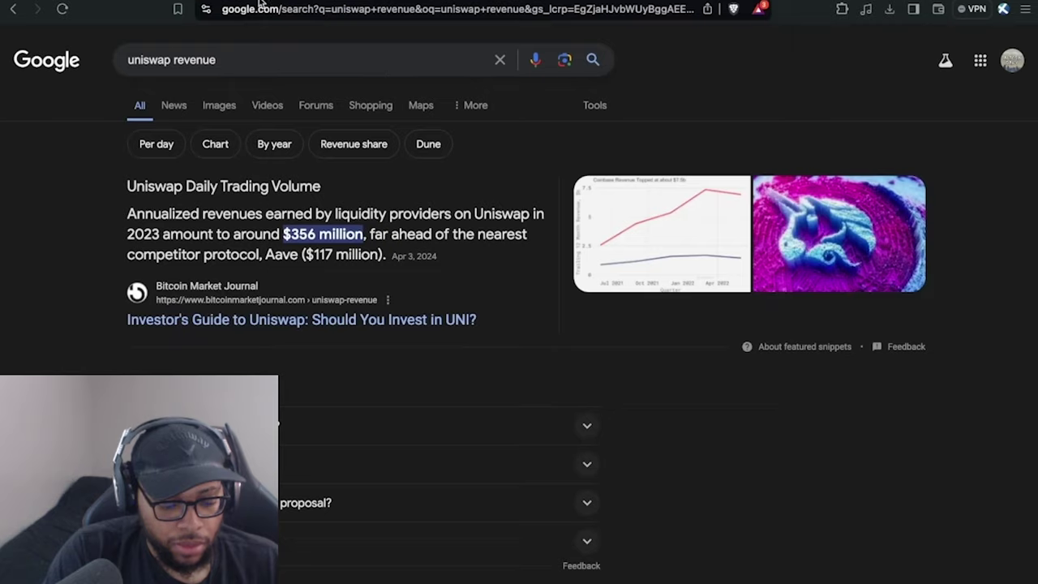
- Return to the Google Sheets spreadsheet and fill Uniswap's How Much? cell, D7, with white
click(259, 2)
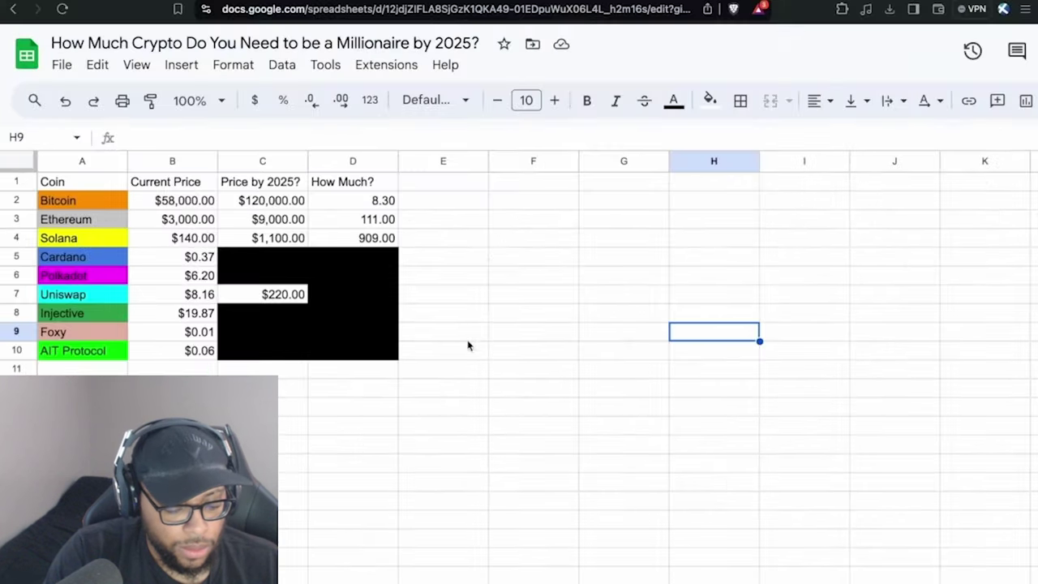
click(626, 341)
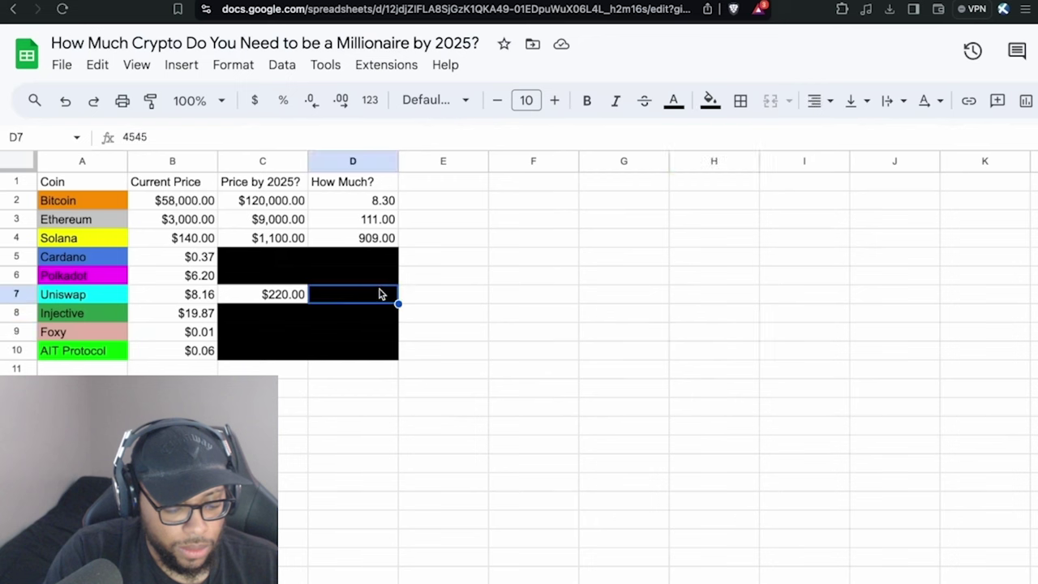
click(709, 101)
click(891, 165)
click(593, 313)
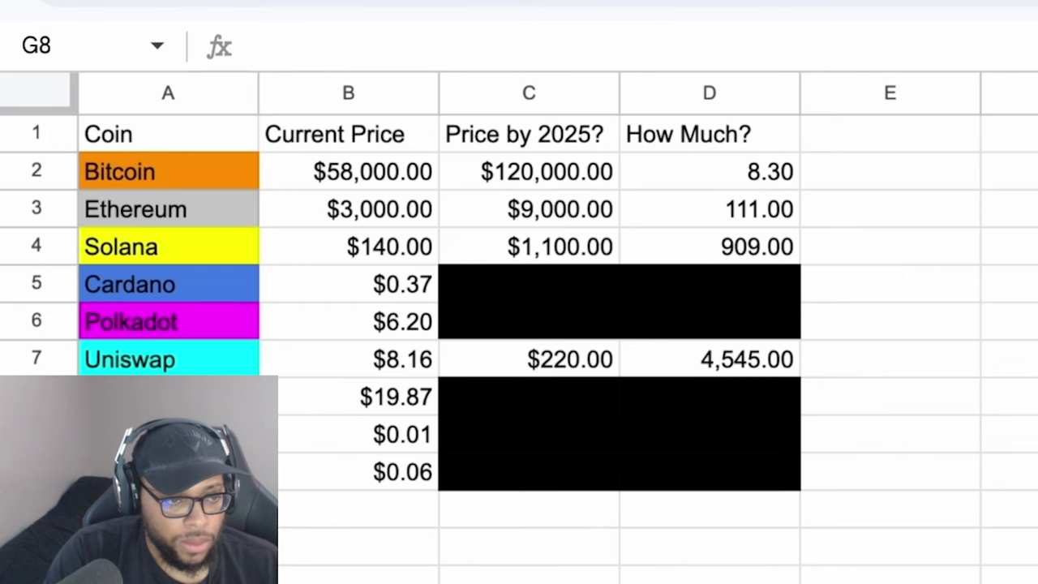
click(880, 360)
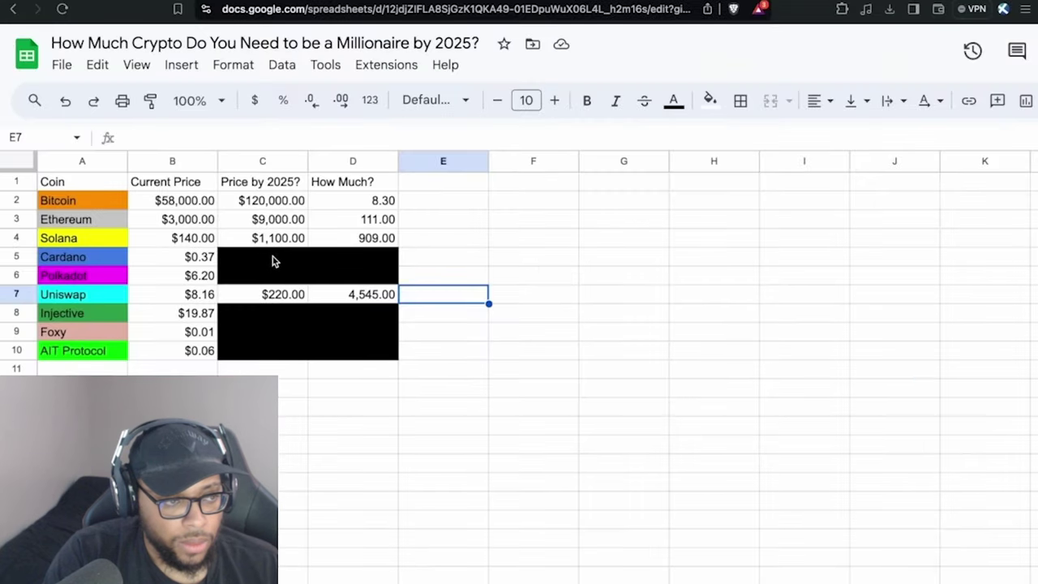
- Fill the Price by 2025? cells of Cardano and Polkadot, C5 and C6, with white
click(272, 259)
click(708, 100)
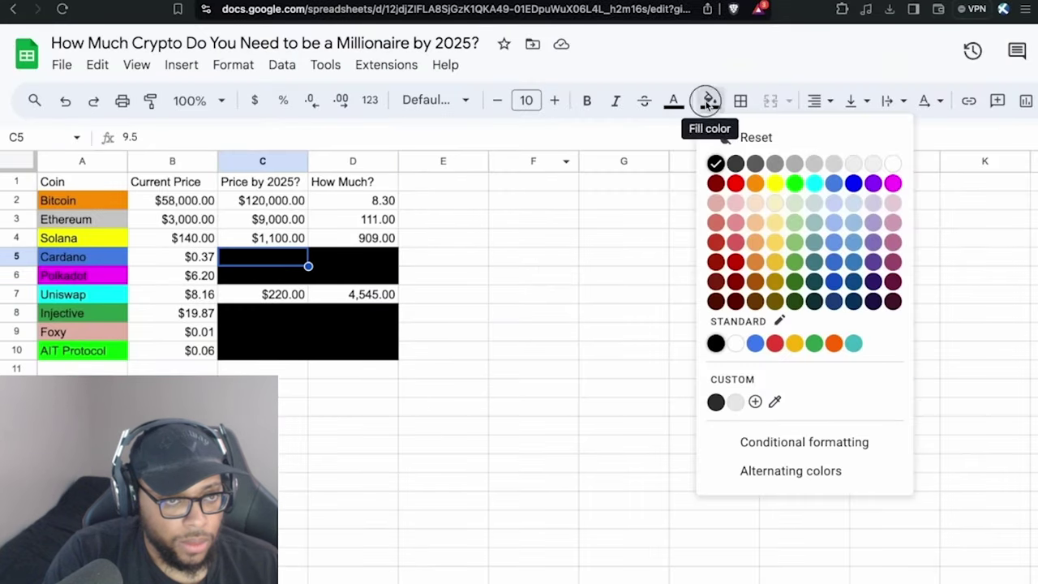
click(894, 167)
key(Down)
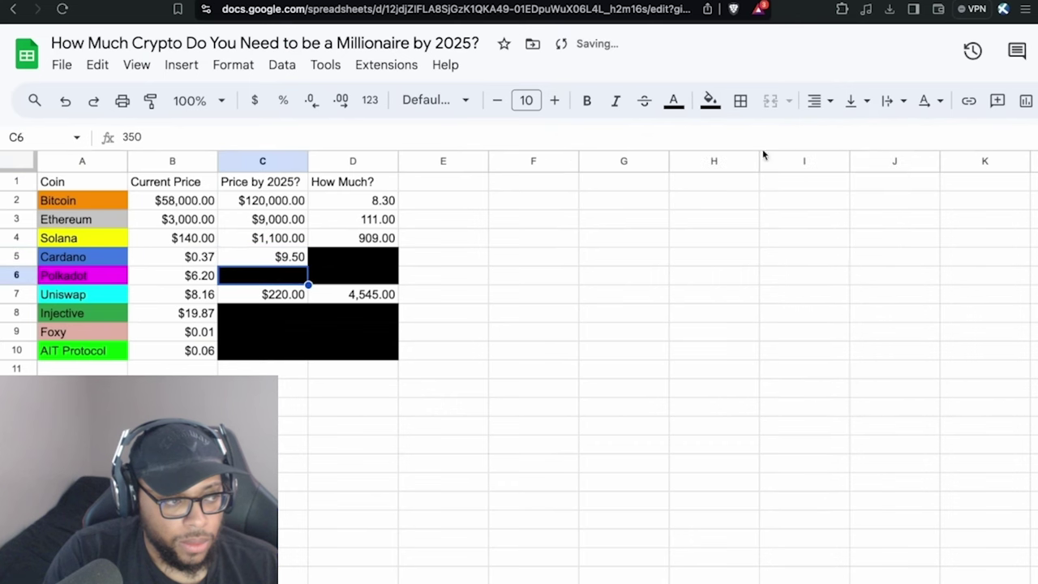
click(708, 101)
click(895, 166)
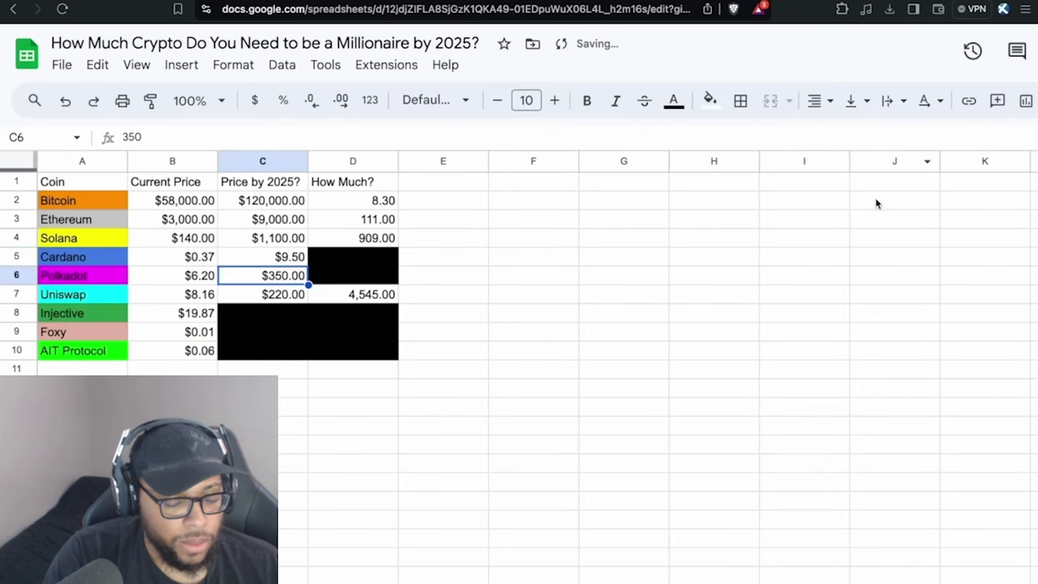
click(713, 368)
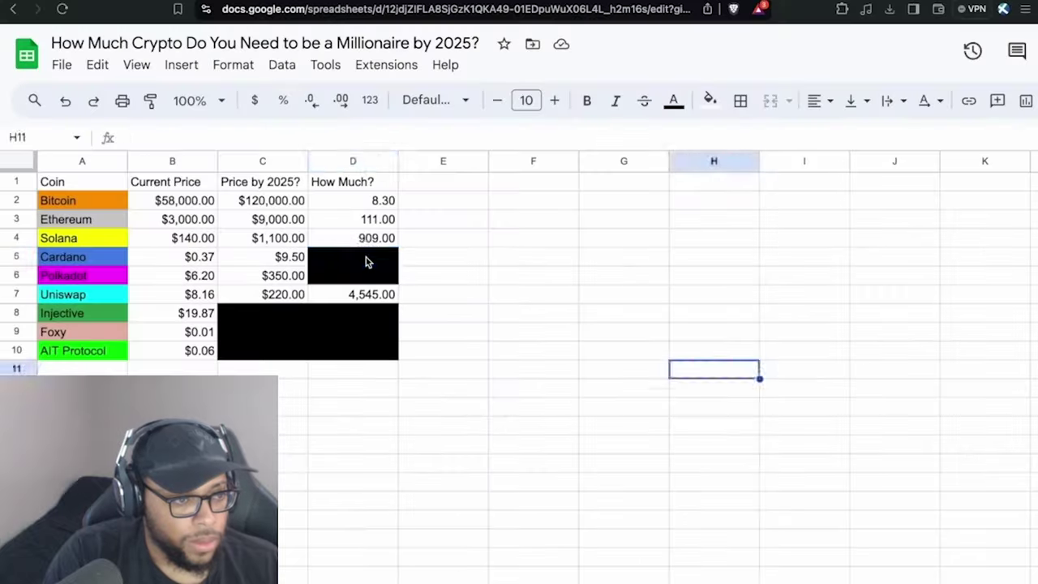
- Fill the How Much? cells of Cardano and Polkadot, D5:D6, with white
click(763, 302)
shift+click(764, 341)
click(710, 100)
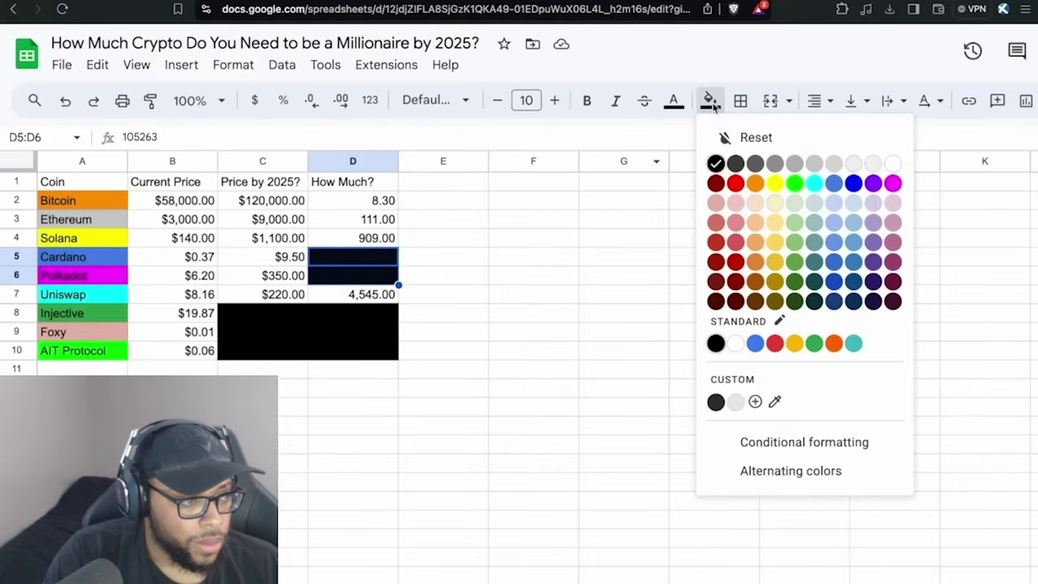
click(894, 160)
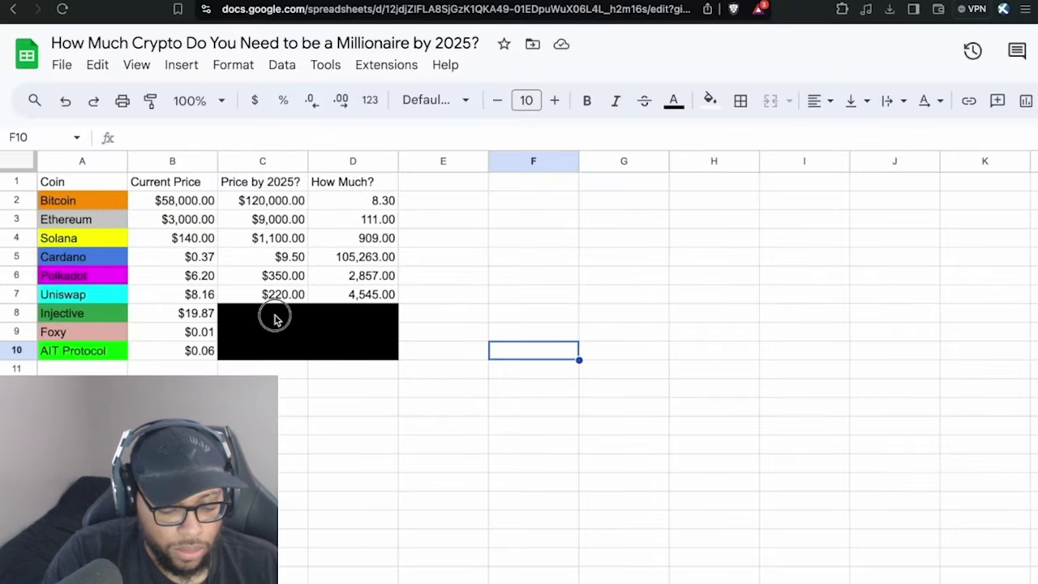
- Fill Injective's Price by 2025? cell, C8, with white
click(591, 398)
click(709, 100)
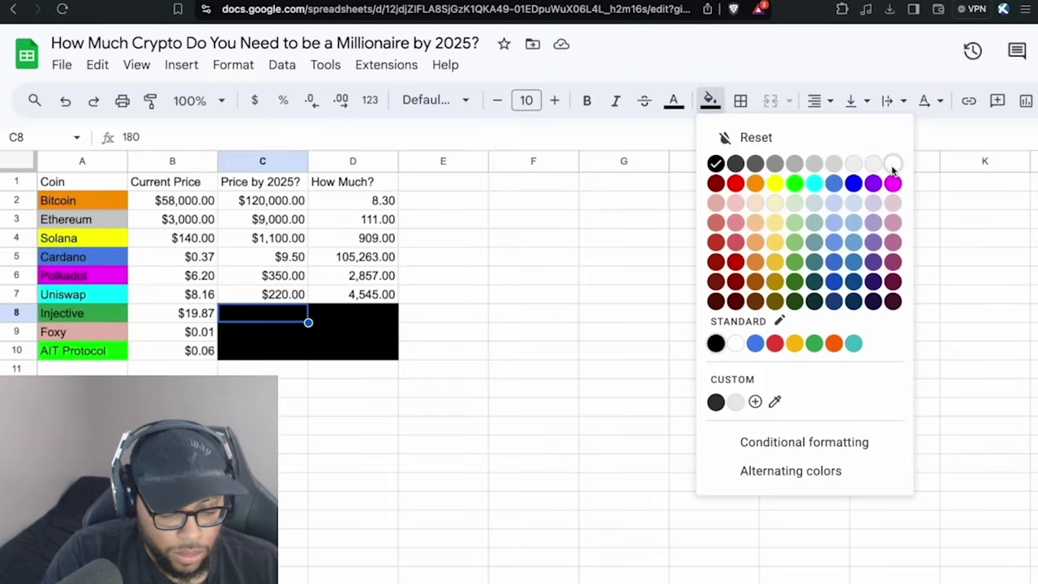
click(892, 163)
click(570, 329)
click(360, 321)
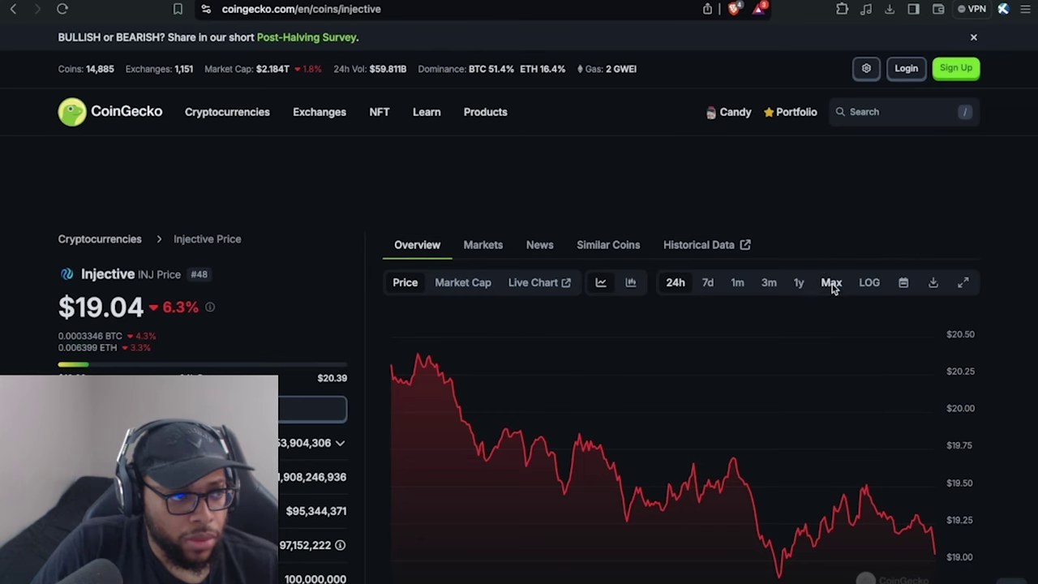
- Set Injective's price chart on CoinGecko to the Max range and look through the coin's statistics and description
click(831, 285)
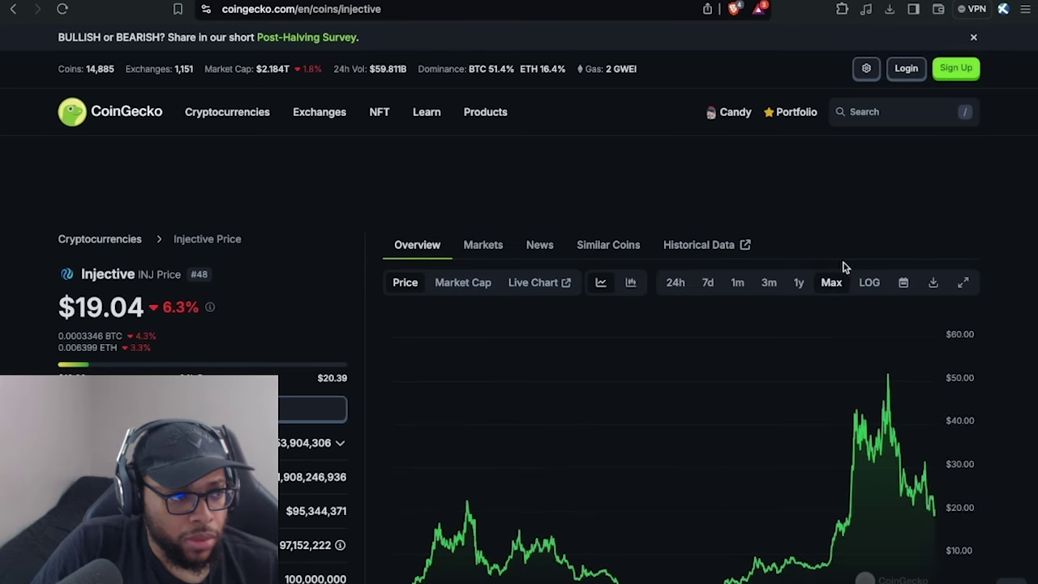
scroll(882, 245, down, 3)
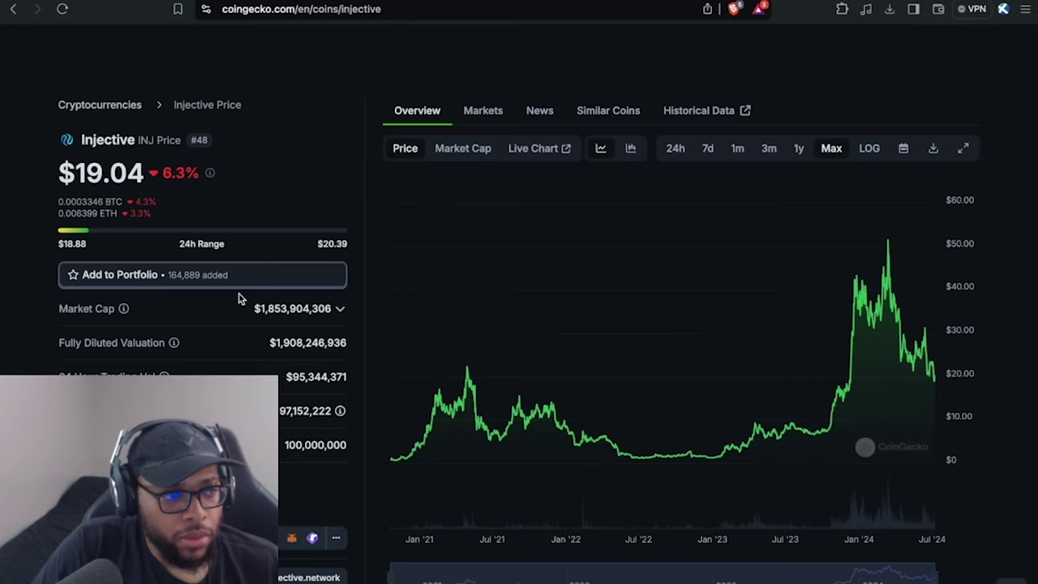
scroll(297, 393, down, 10)
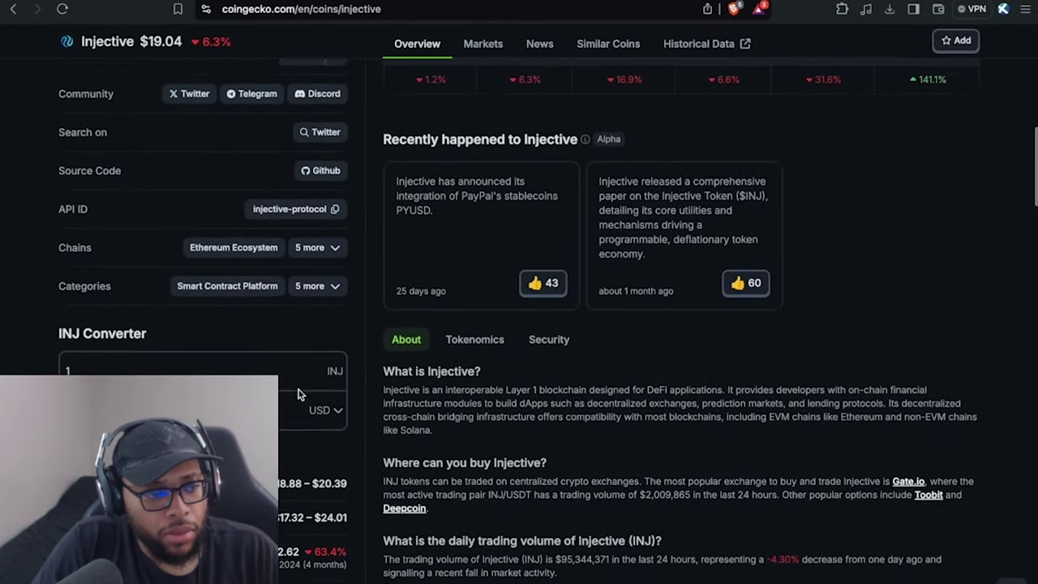
scroll(304, 401, down, 1)
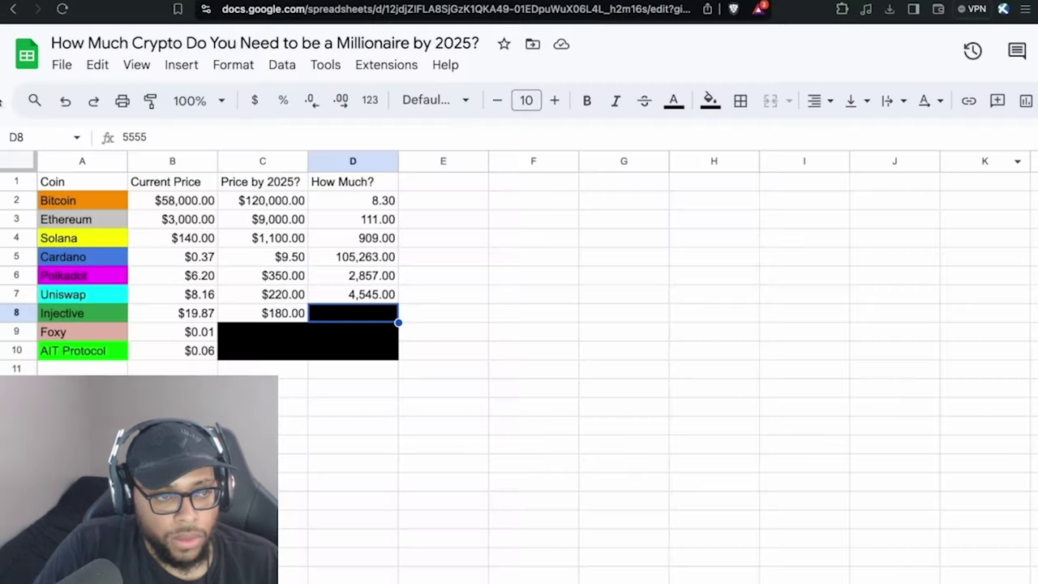
- Fill Injective's How Much? cell, D8, in the spreadsheet with white
click(422, 317)
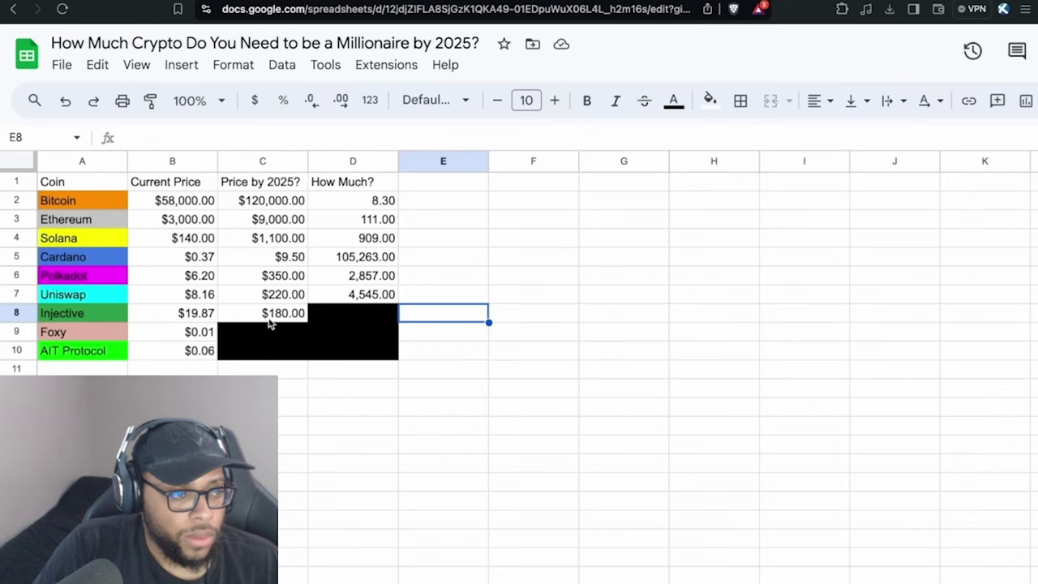
click(347, 315)
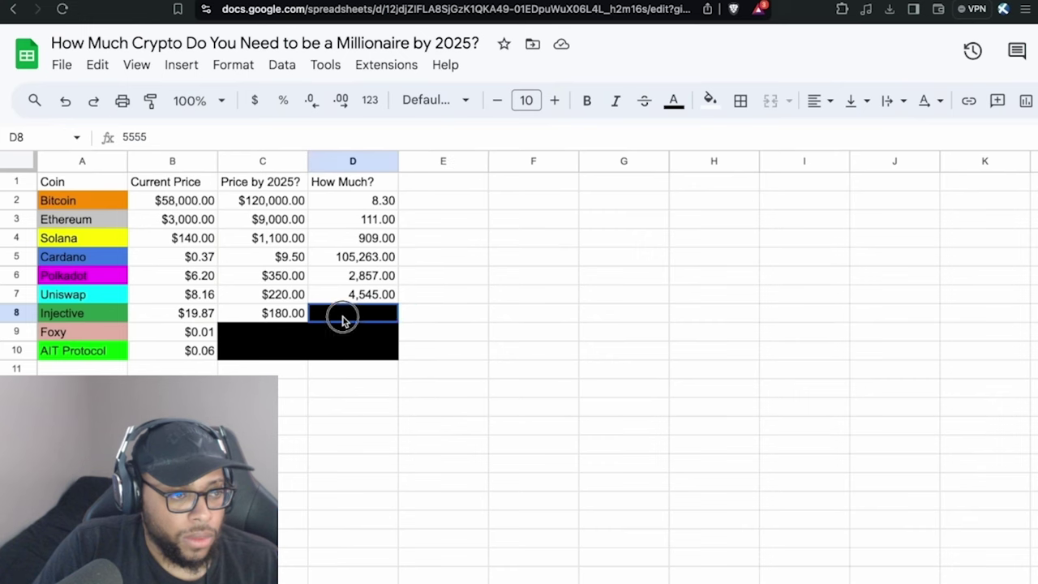
click(711, 99)
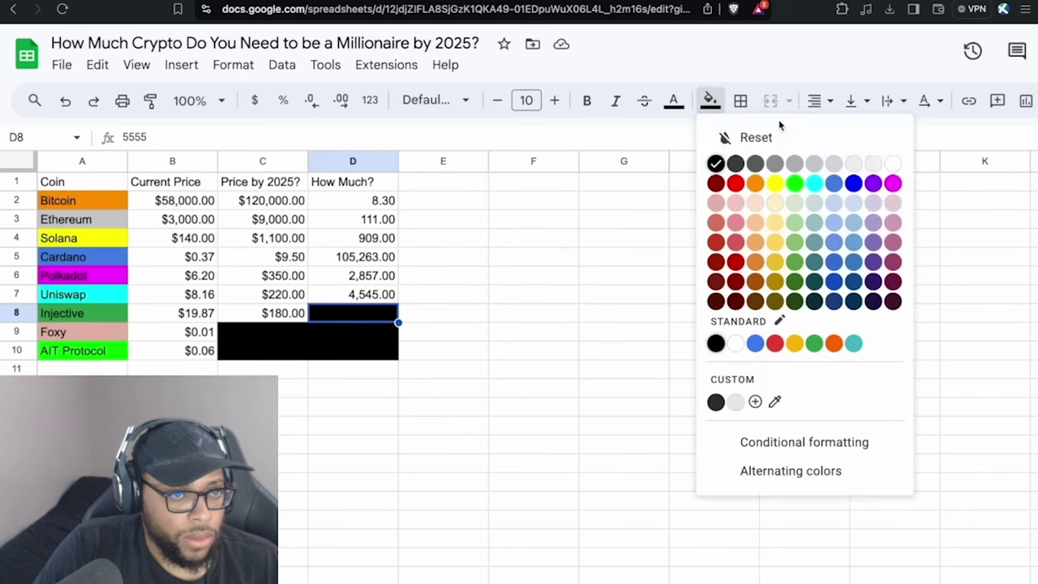
click(892, 163)
click(609, 317)
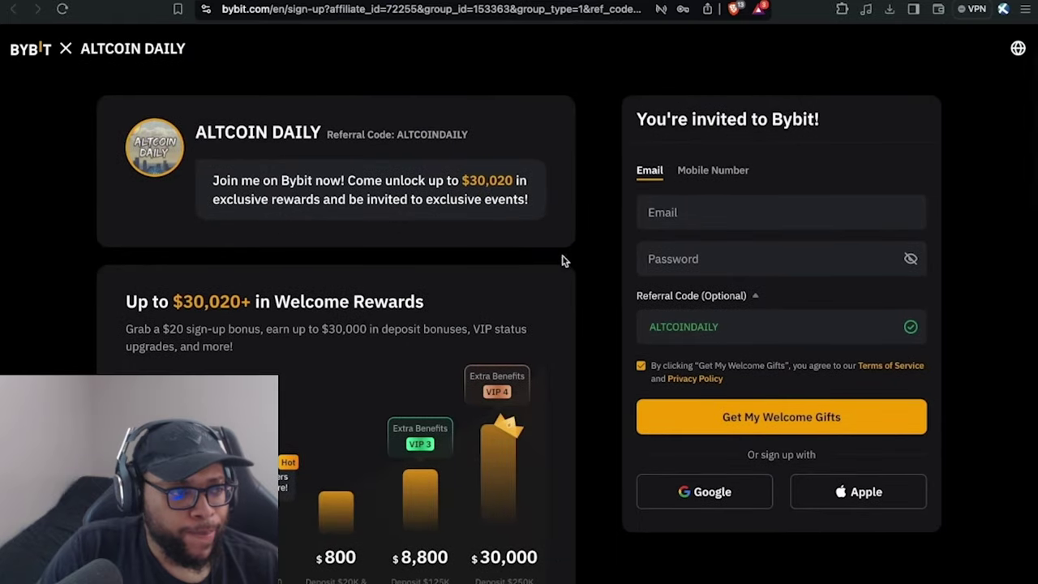
click(85, 51)
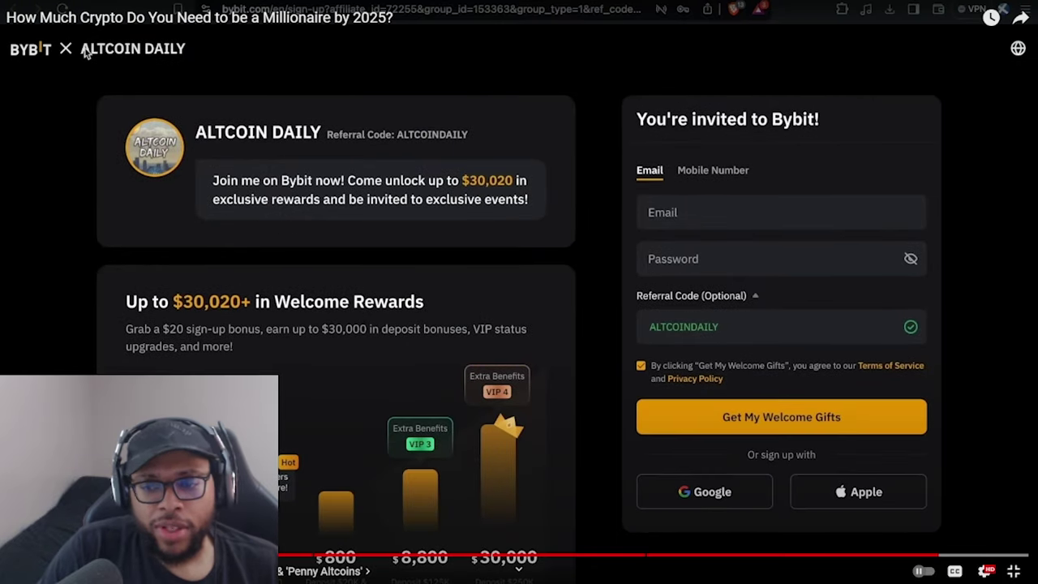